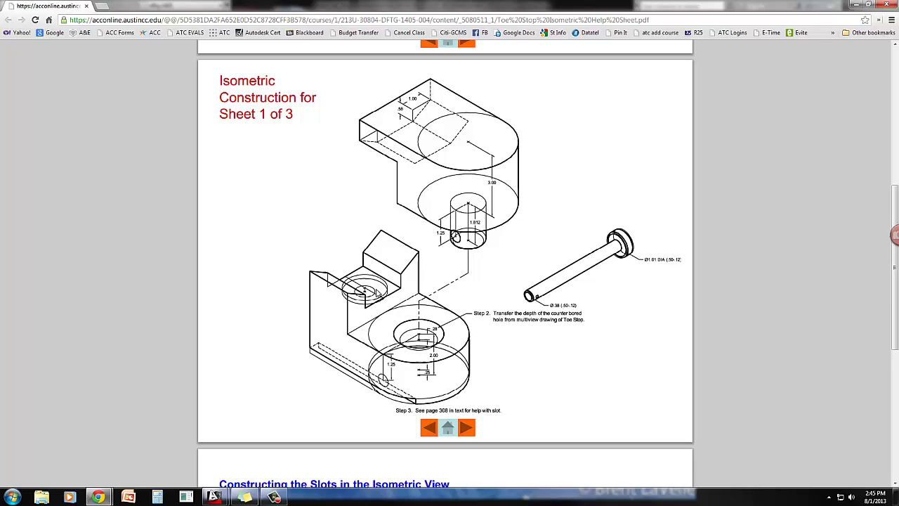
- Switch to AutoCAD and draw a 1.50 diameter isocircle in the top isoplane, centred on the rounded end of the upper face
double_click(394, 6)
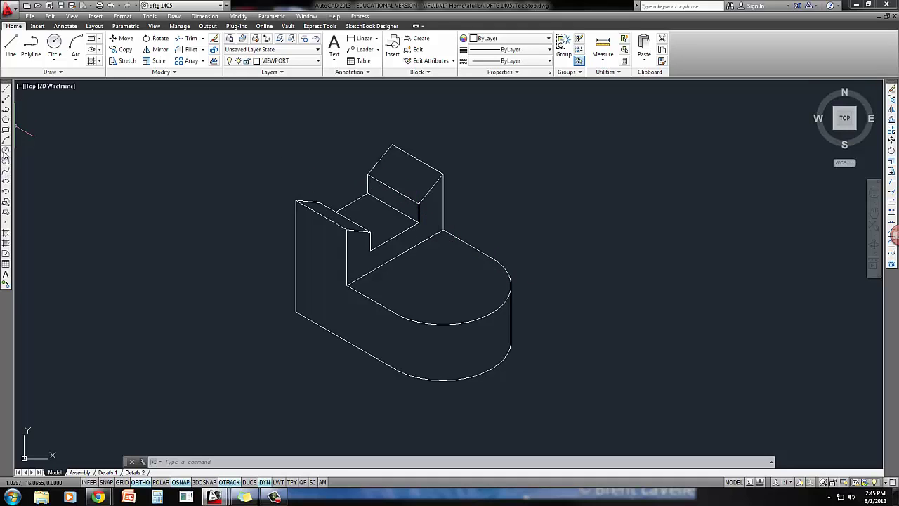
left_click(5, 181)
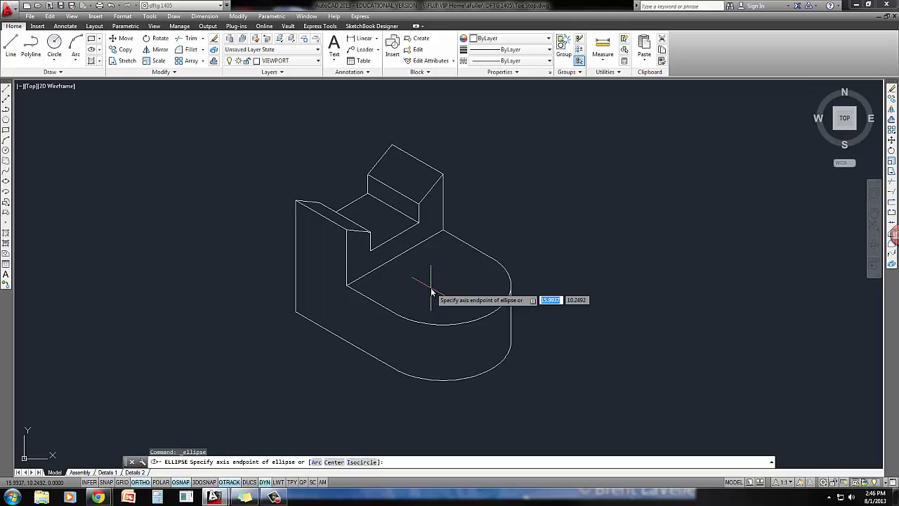
type("i")
key("Return")
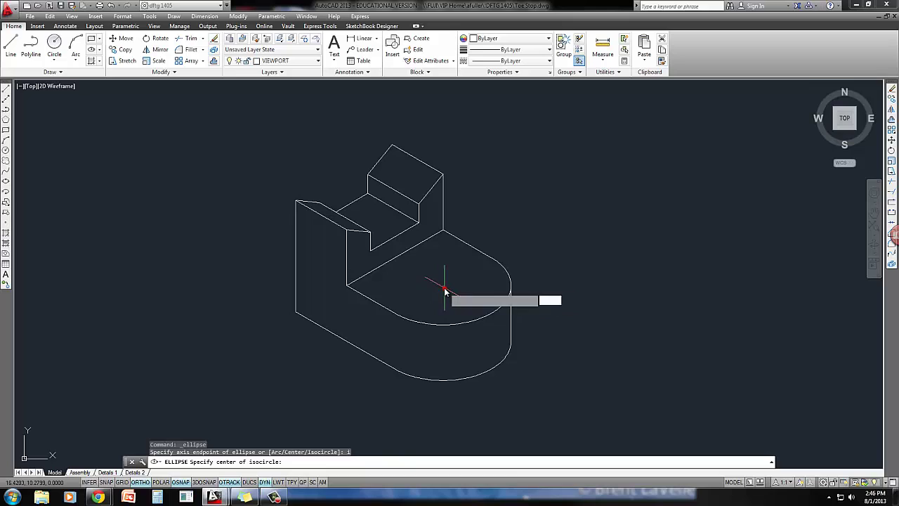
left_click(443, 288)
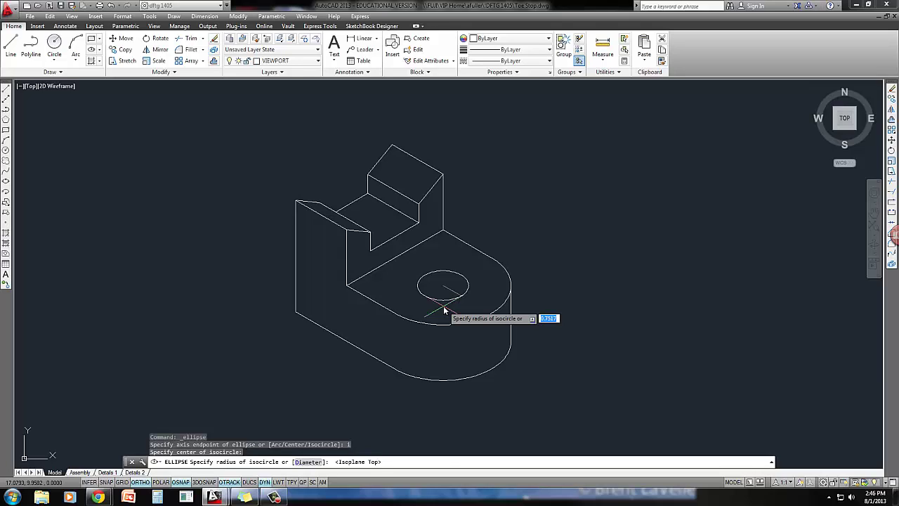
type("1")
type("d")
key("Return")
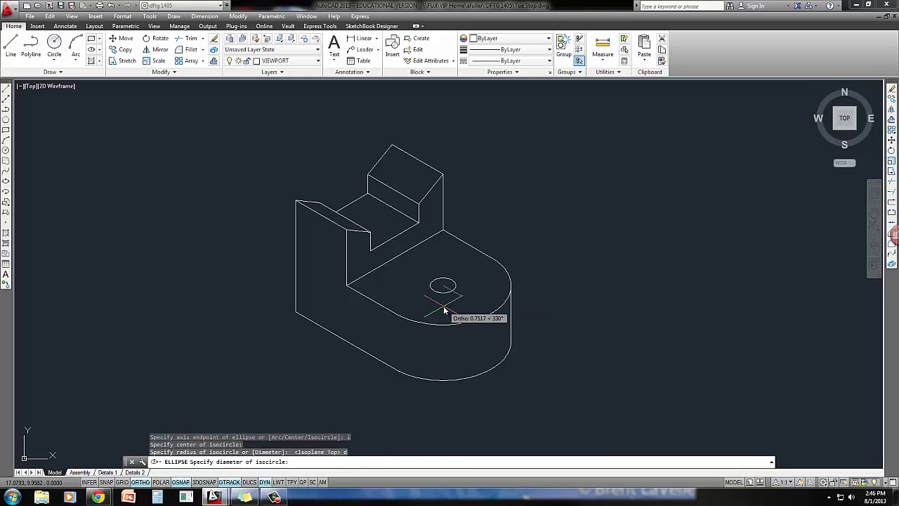
type("1.50")
key("Return")
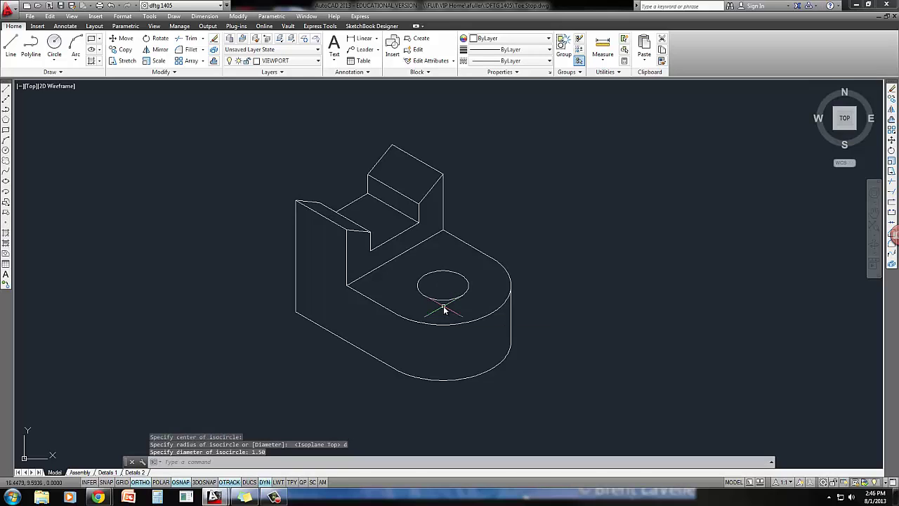
- Draw a concentric isocircle of diameter 2 around the 1.50 hole ellipse on the upper face
left_click(5, 184)
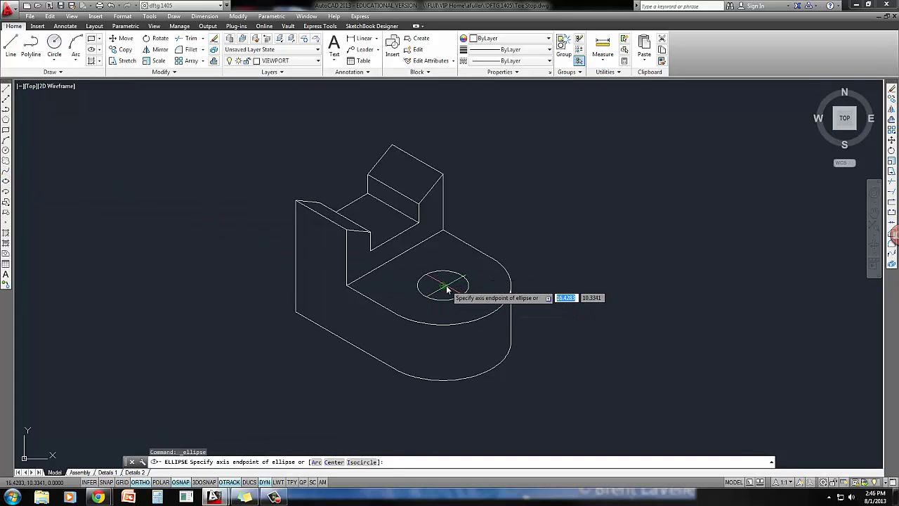
type("i")
key("Return")
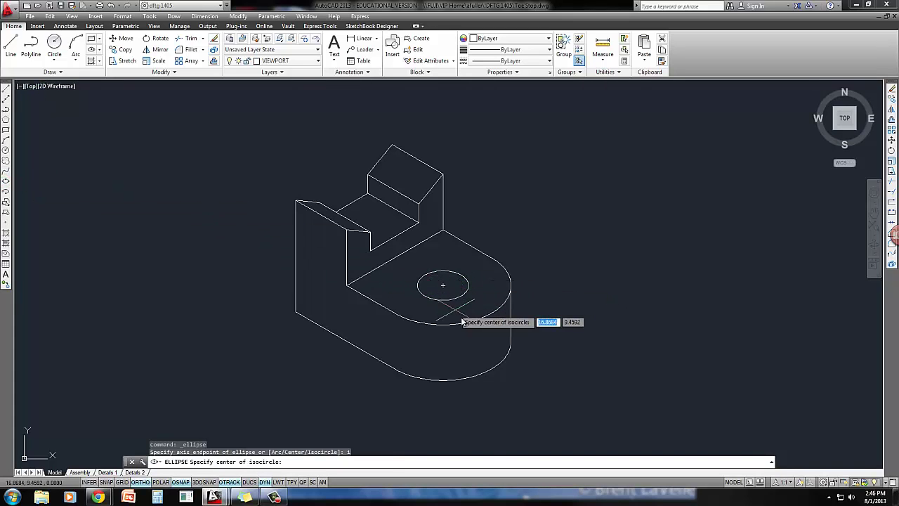
left_click(442, 286)
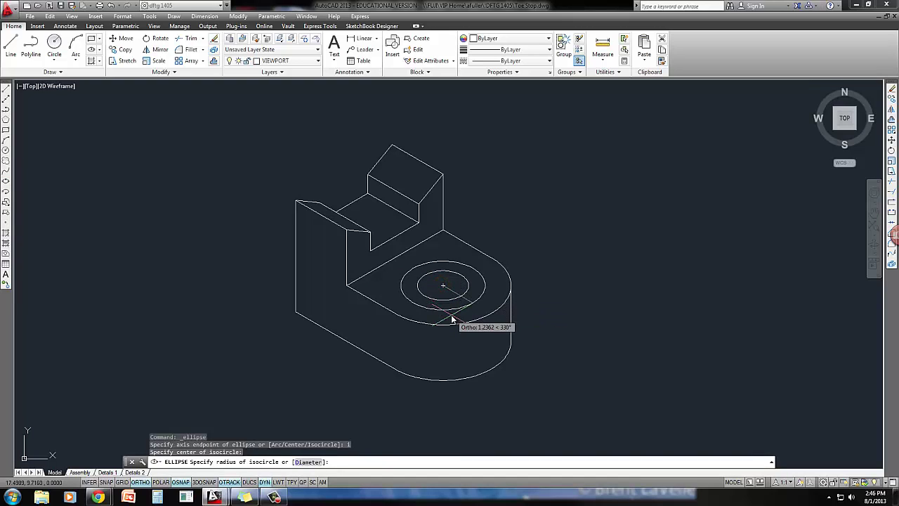
type("d")
key("Return")
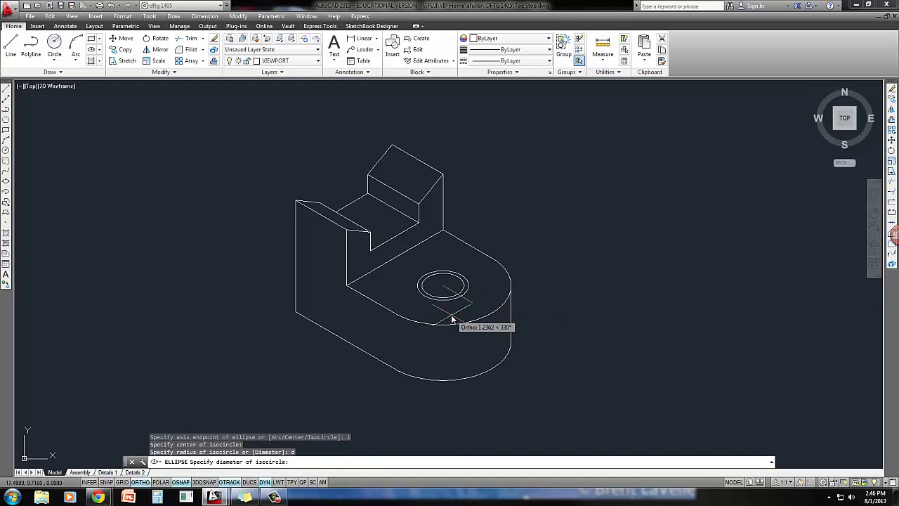
type("2")
key("Return")
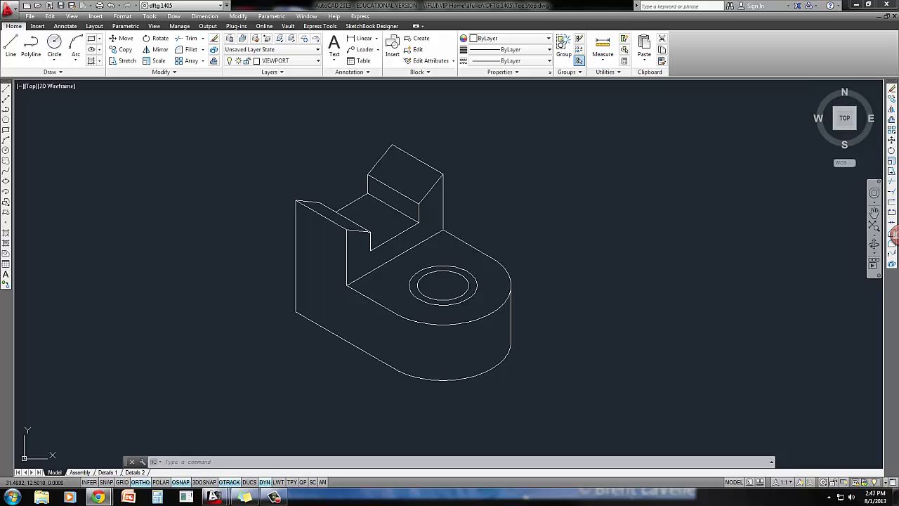
- Check the counterbore depth on the help sheet and move the inner ellipse straight down .28 from its centre
key("alt+Tab")
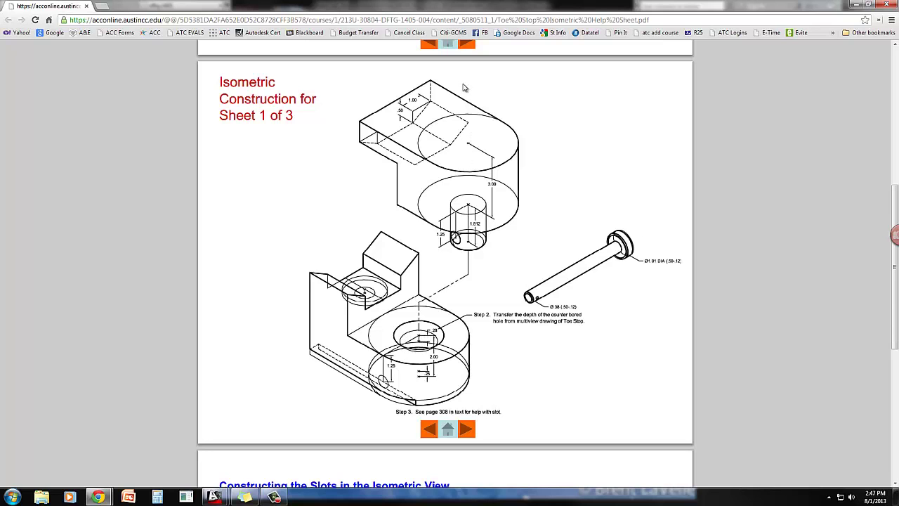
key("alt+Tab")
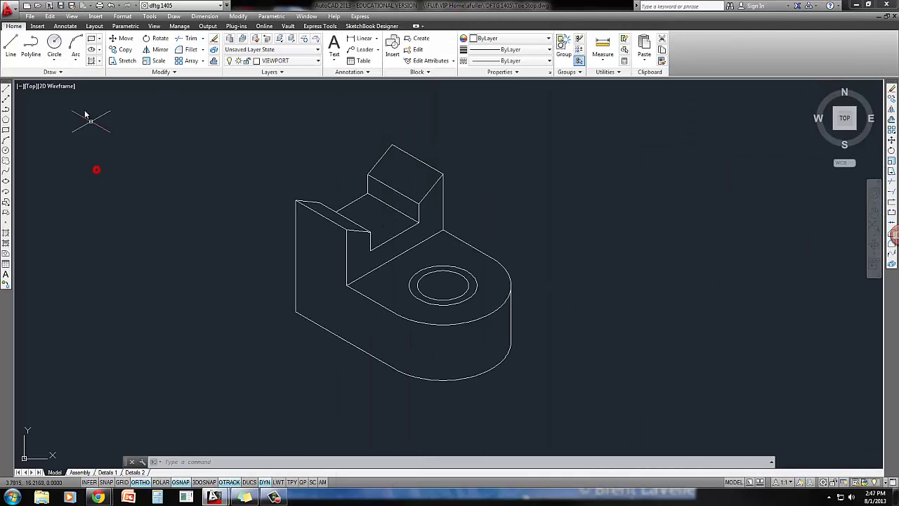
left_click(121, 38)
left_click(463, 294)
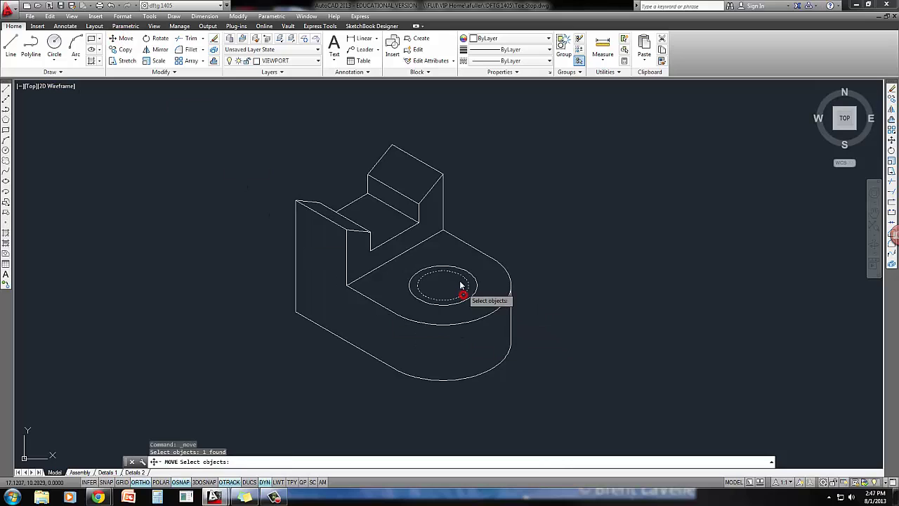
key("Return")
left_click(442, 286)
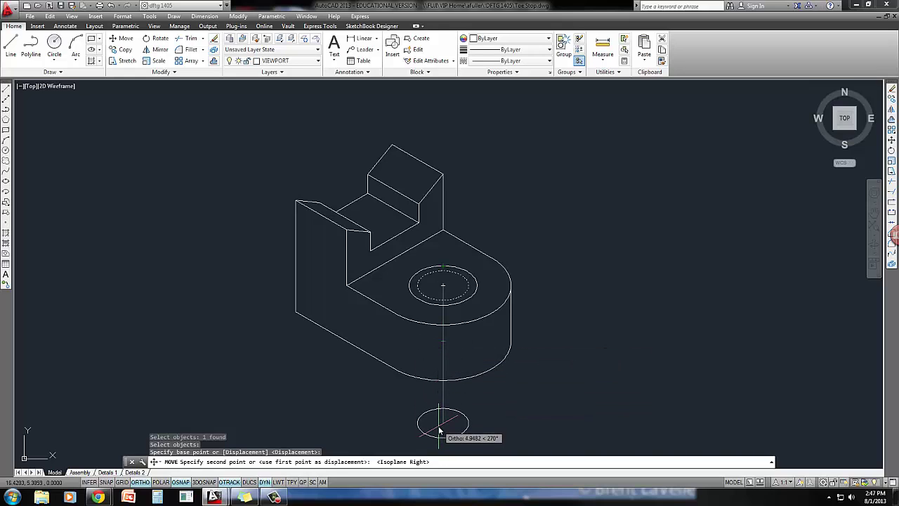
type(".28")
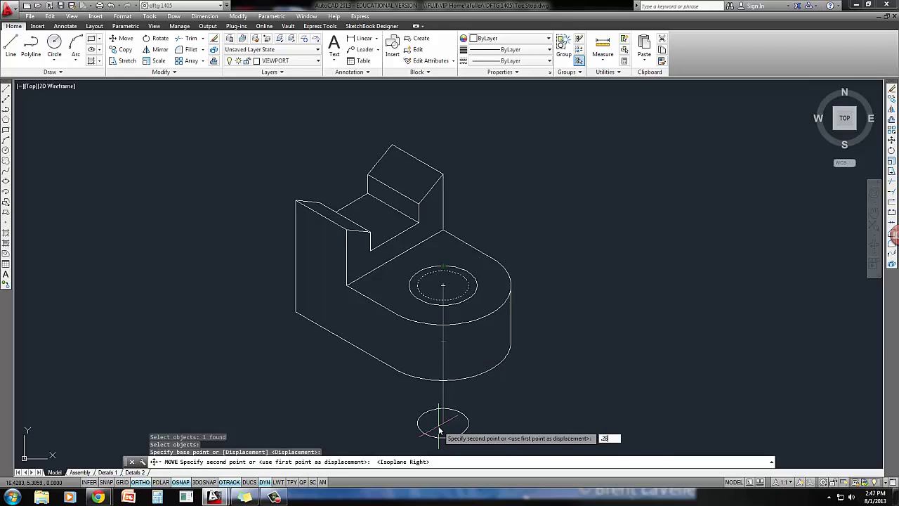
key("Return")
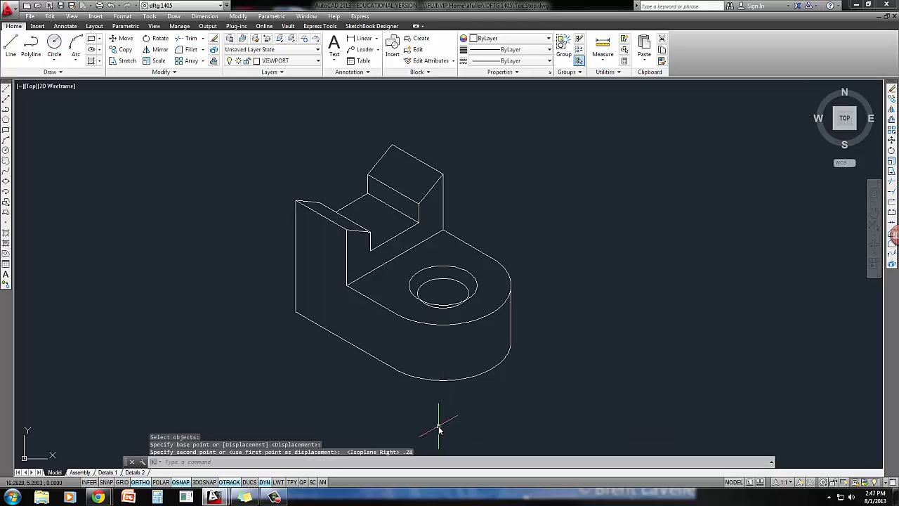
- Trim the part of the lowered inner ellipse that extends below the outer counterbore ellipse
type("tr")
key("Return")
key("Return")
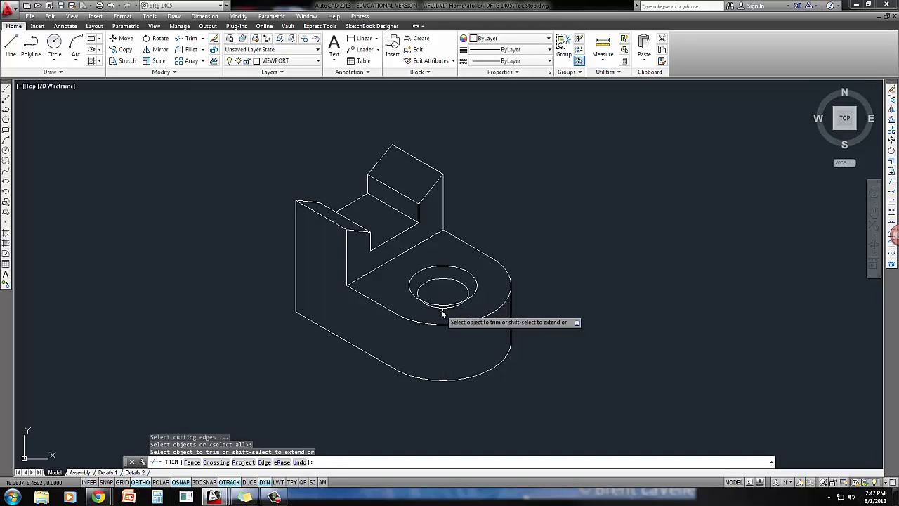
left_click(442, 313)
key("Escape")
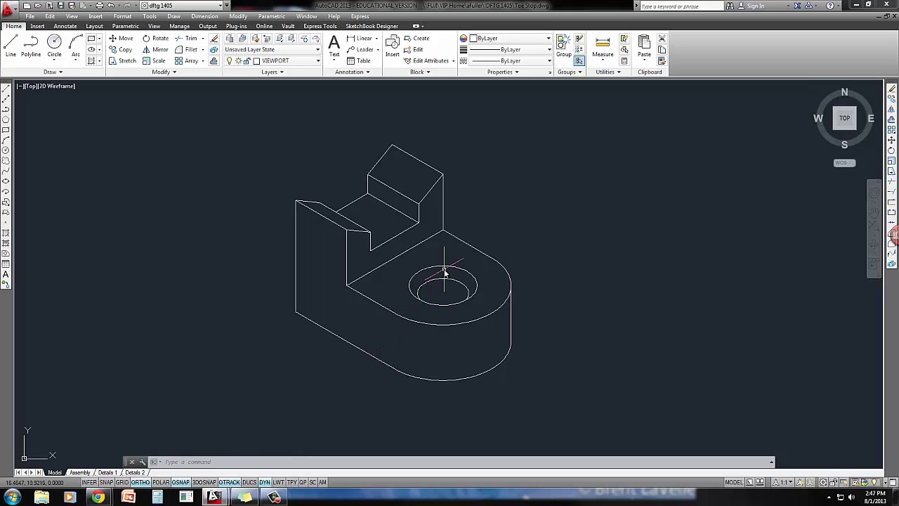
- Consult the help sheet, then draw a guide line from the counterbore's top centre along the isometric axis past the front side face
key("alt+Tab")
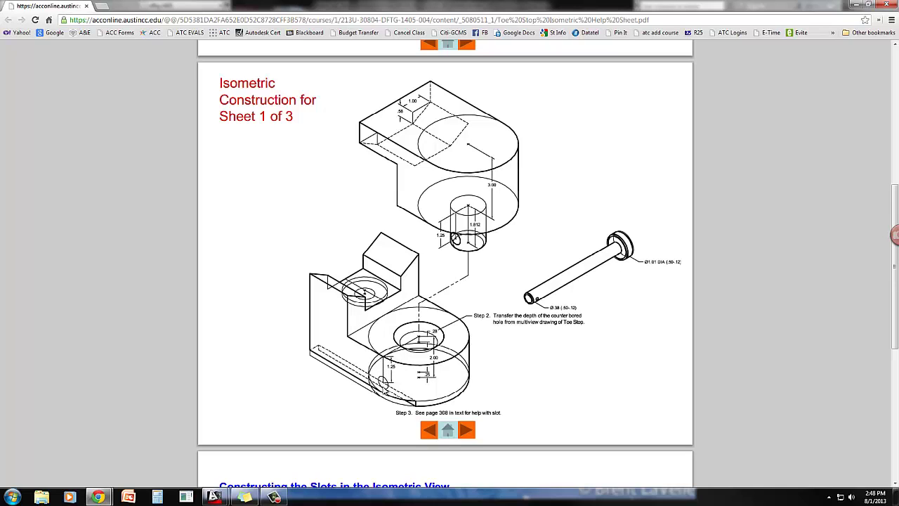
double_click(441, 8)
left_click(437, 7)
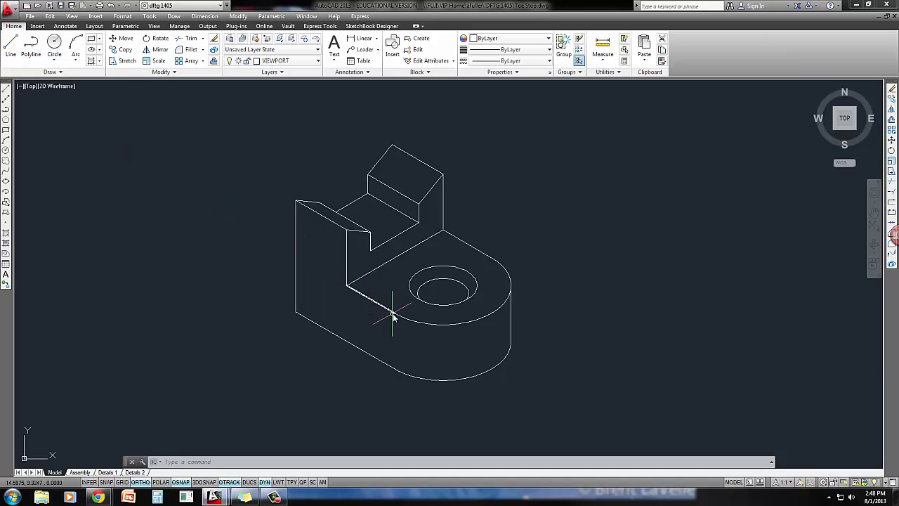
left_click(11, 46)
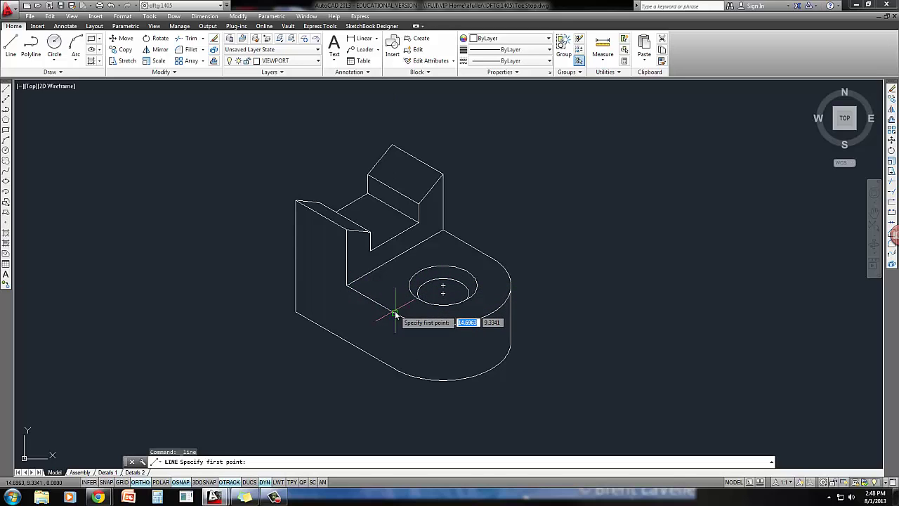
left_click(443, 288)
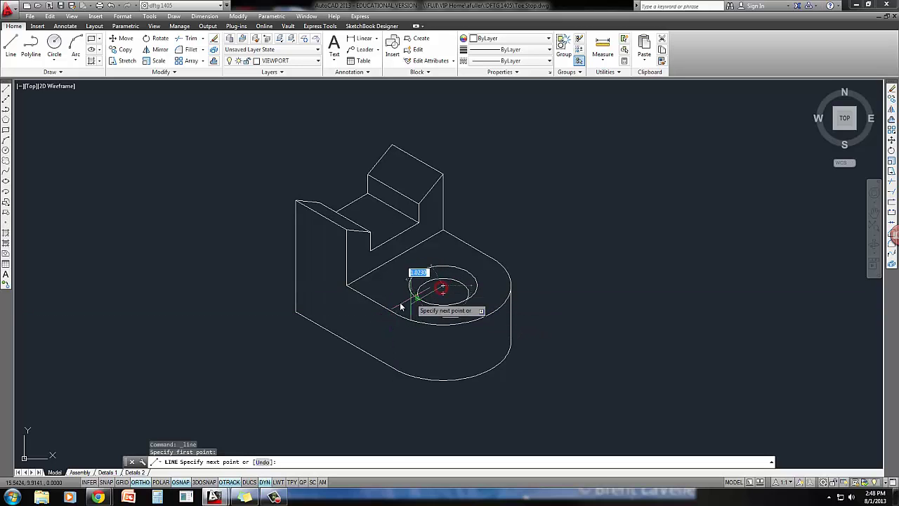
left_click(307, 359)
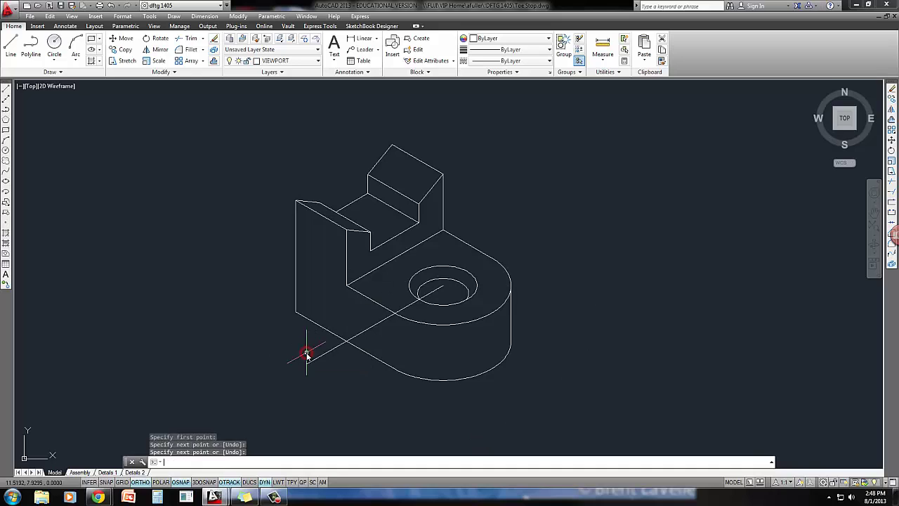
key("Return")
- Draw a 1.25 vertical line down from where the guide line crosses the upper face's front edge, and erase the guide line
key("Return")
left_click(394, 314)
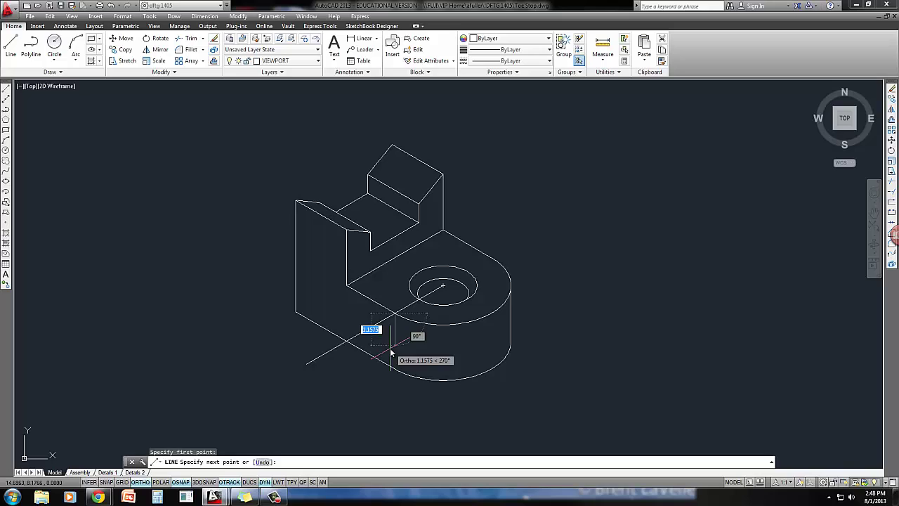
type("1")
key("Return")
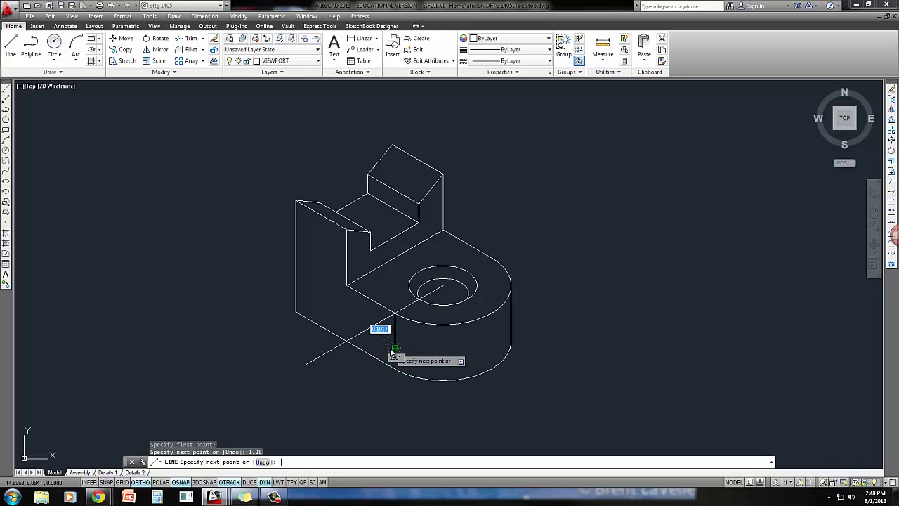
key("Return")
left_click(378, 326)
left_click(364, 318)
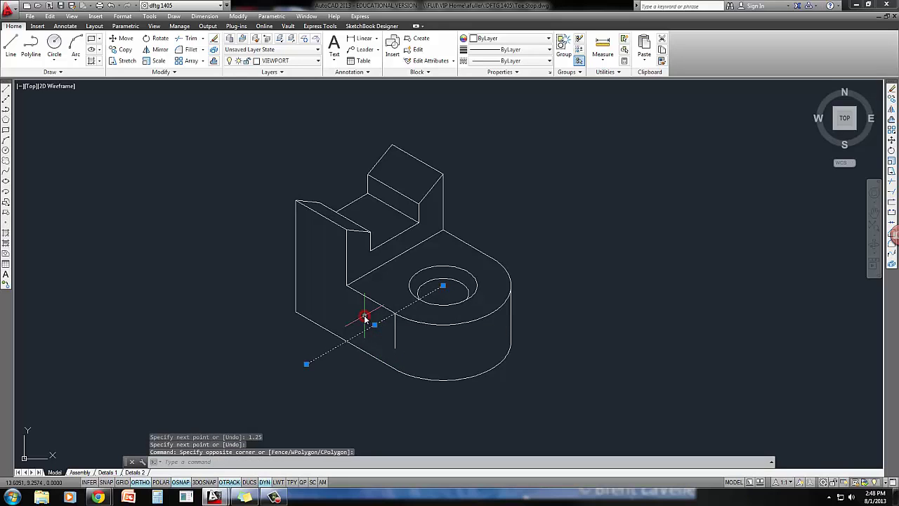
key("Delete")
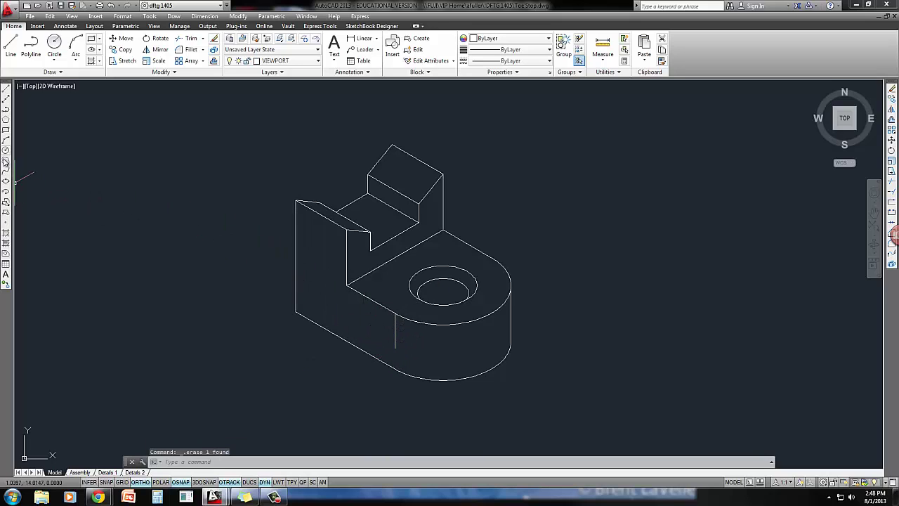
- Draw a .55 diameter isocircle in the left isoplane, centred on the lower end of the vertical line
left_click(6, 183)
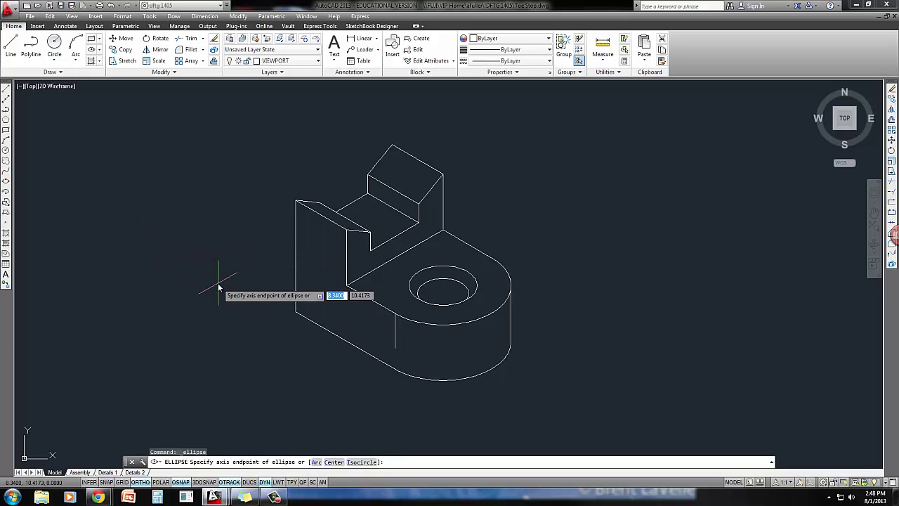
type("i")
key("Return")
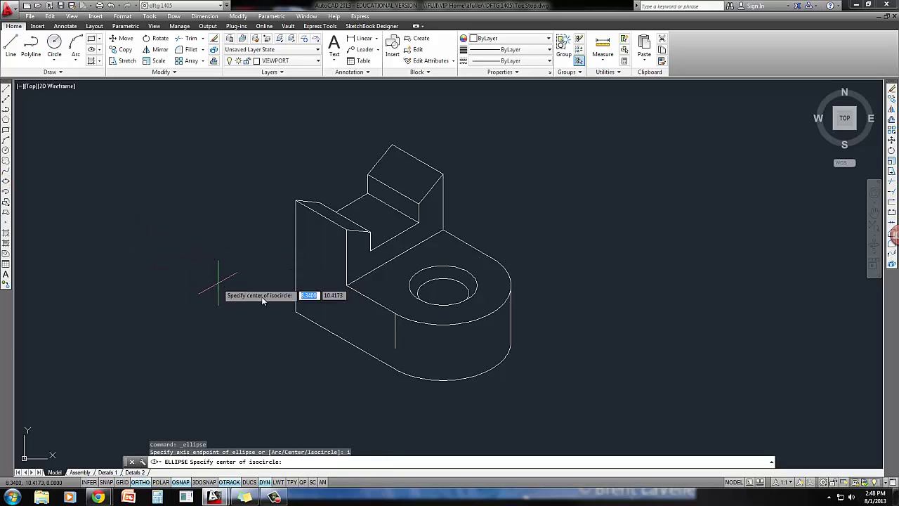
left_click(395, 348)
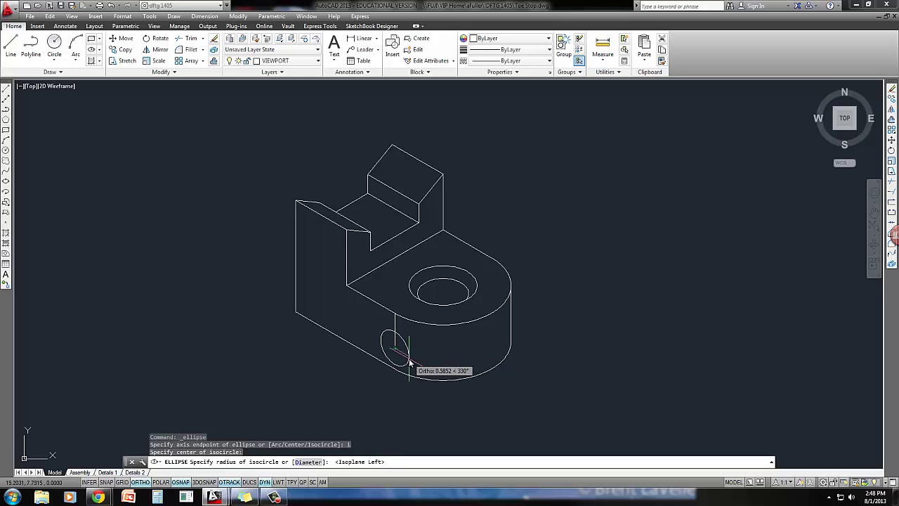
type("d")
key("Return")
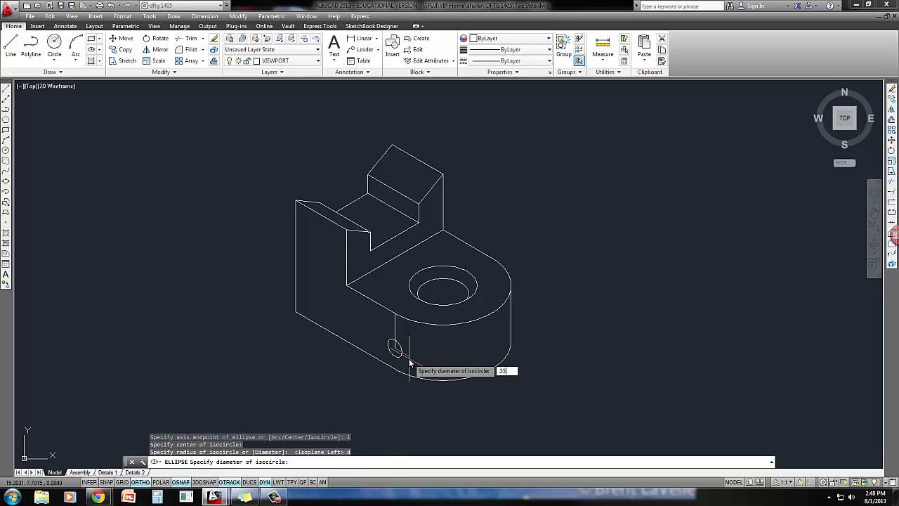
type(".55")
key("Return")
- Erase the vertical locating line above the small hole on the front side face
left_click(392, 330)
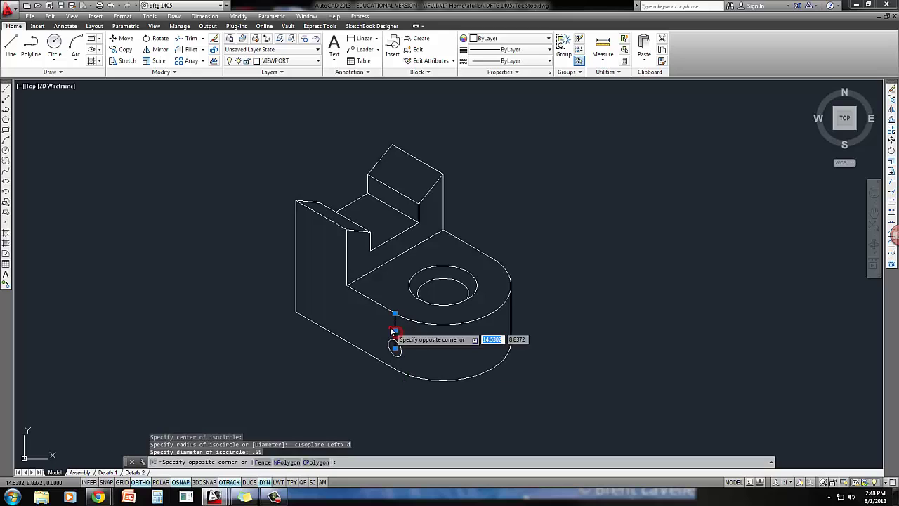
left_click(386, 326)
key("Delete")
middle_click_drag(392, 330, 382, 337)
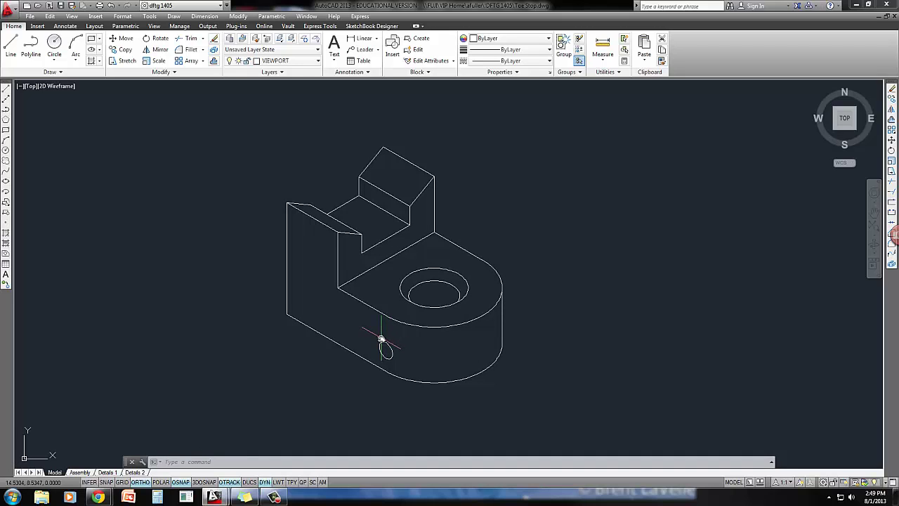
middle_click_drag(371, 332, 363, 339)
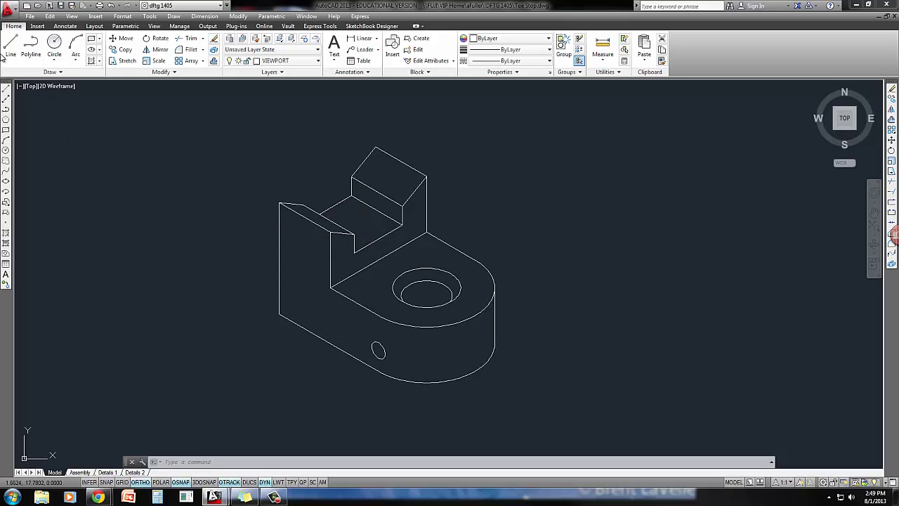
- Draw a 1.812 diameter isocircle in the top isoplane, centred midway between the opposite back and front corners of the upper slot floor
left_click(6, 184)
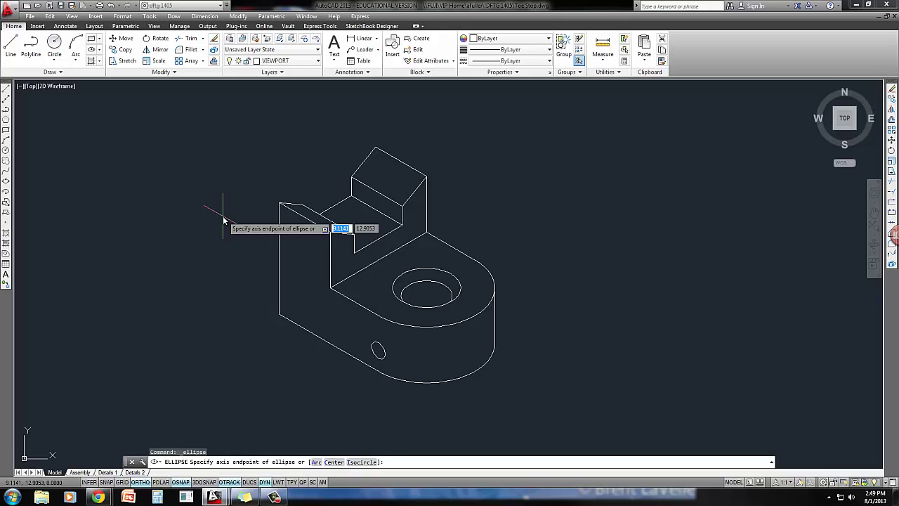
type("i")
key("Return")
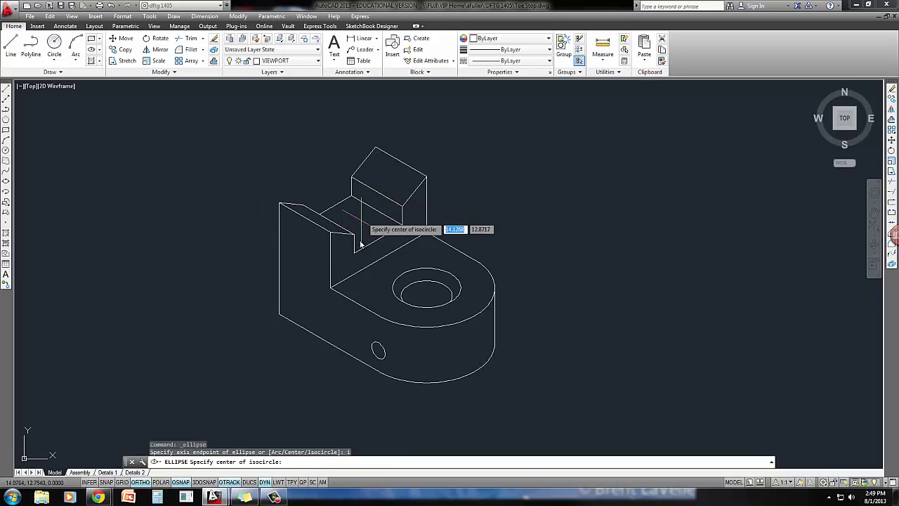
right_click(317, 169, "shift")
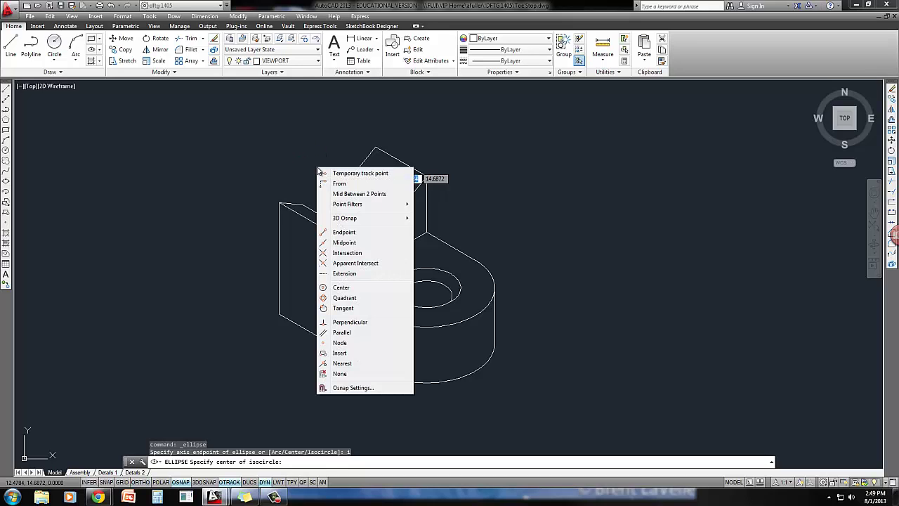
left_click(349, 194)
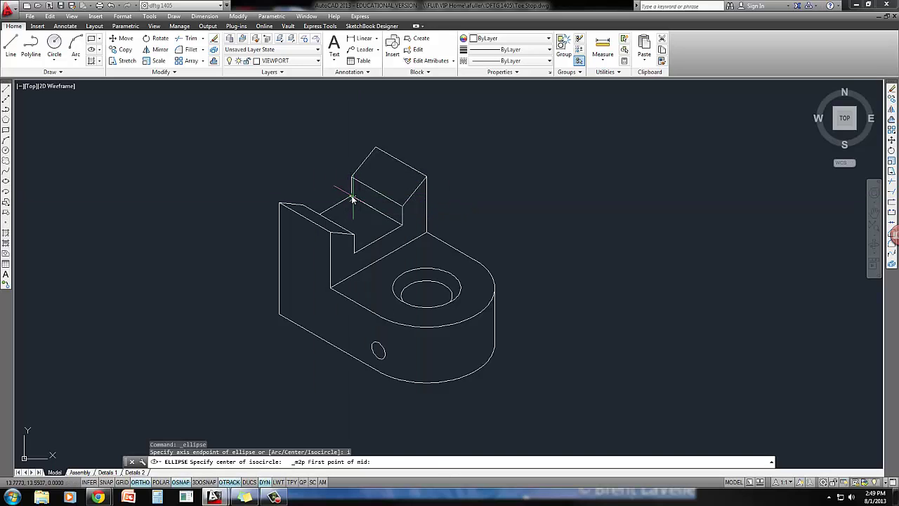
left_click(351, 196)
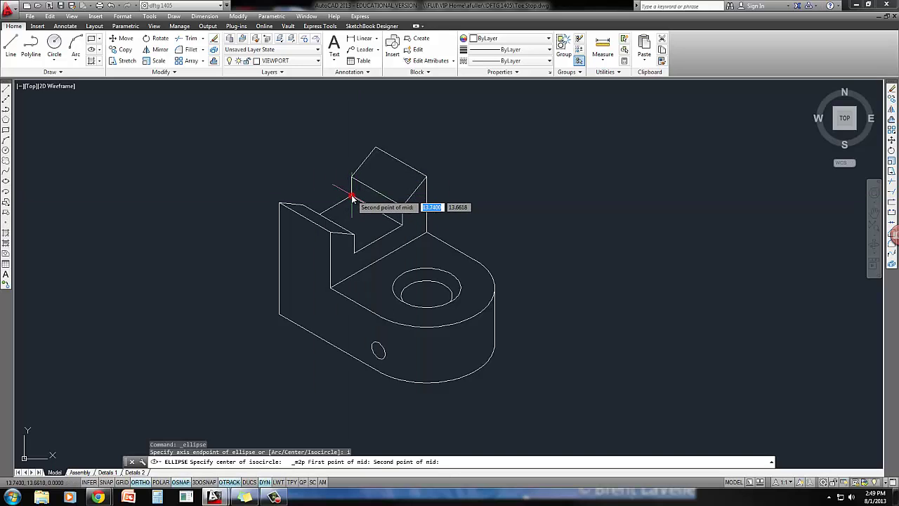
left_click(355, 252)
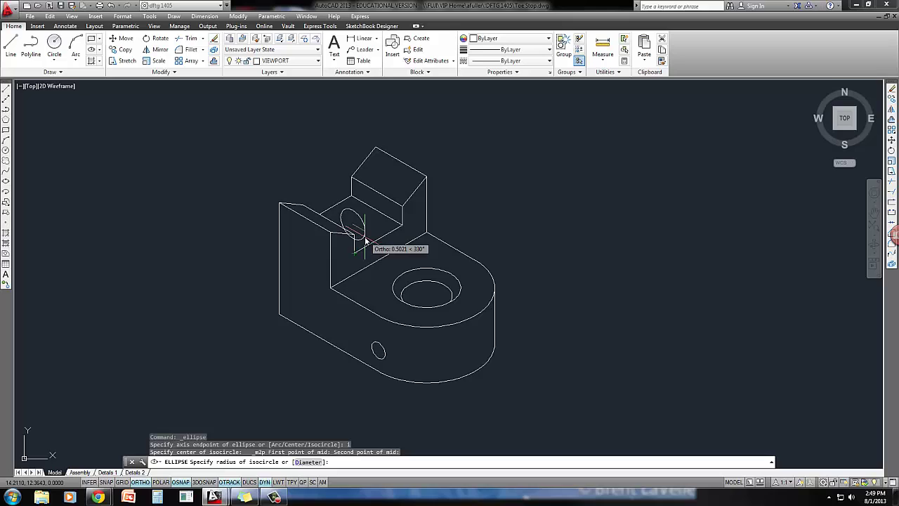
key("F5")
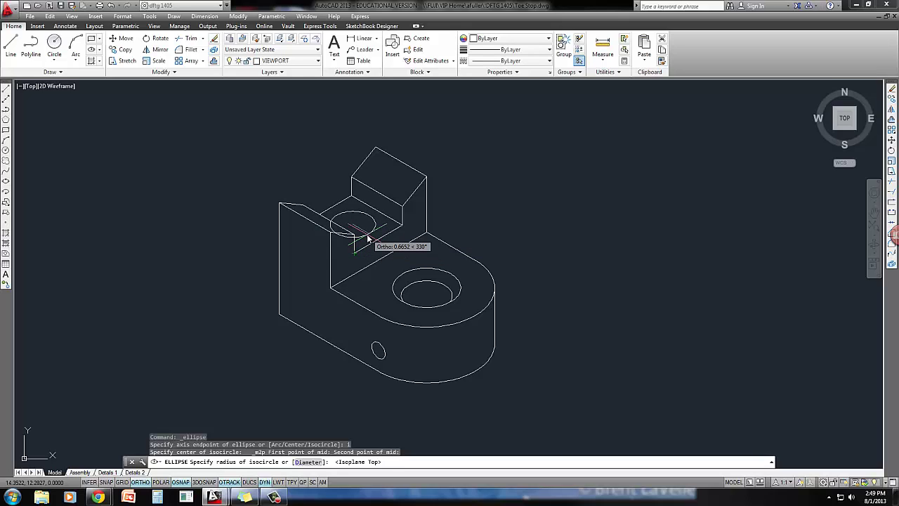
type("d")
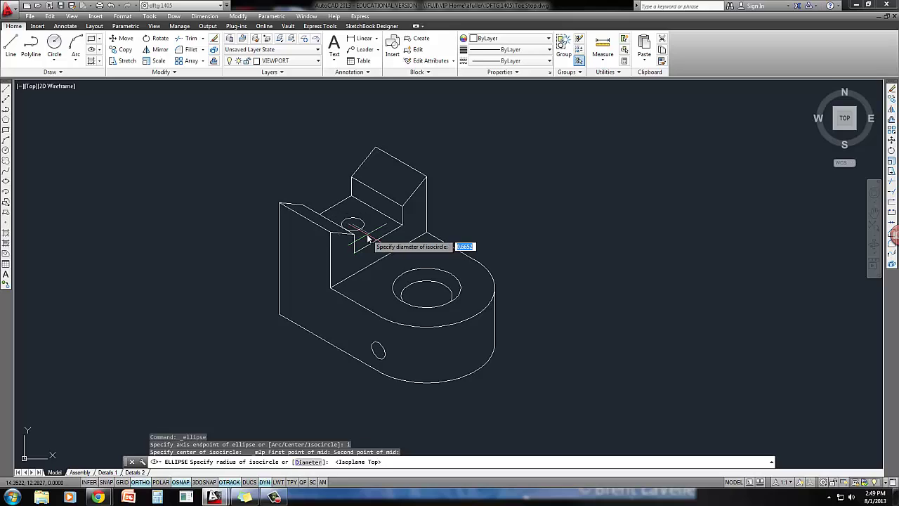
key("Return")
type("1.812")
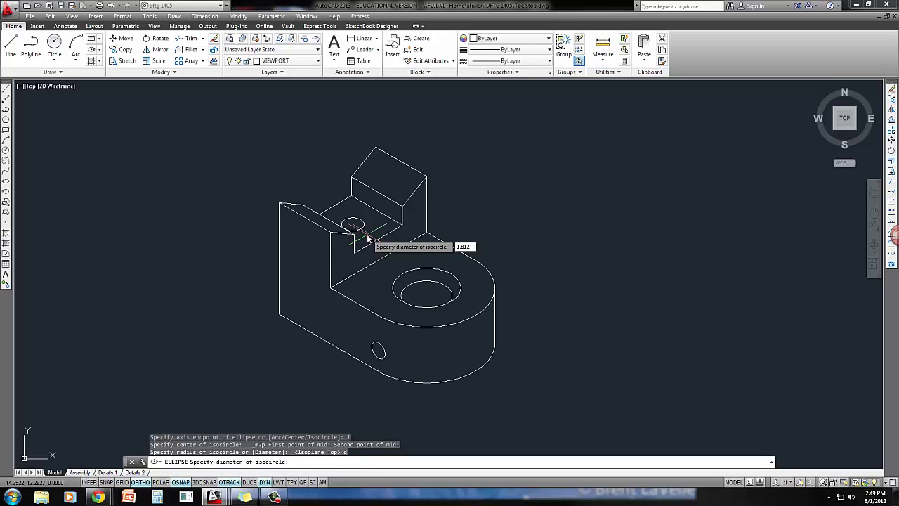
key("Return")
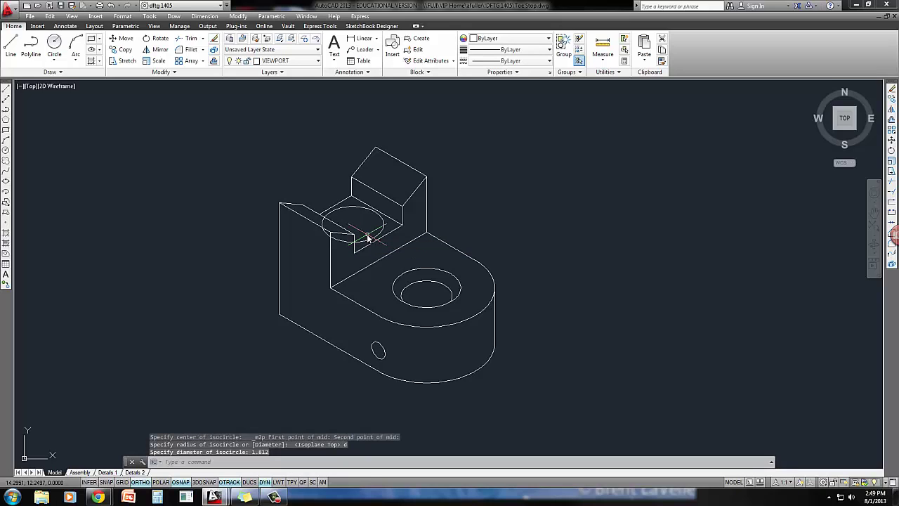
- Draw a .812 diameter isocircle in the top isoplane, concentric with the large isocircle on the slot floor
left_click(5, 182)
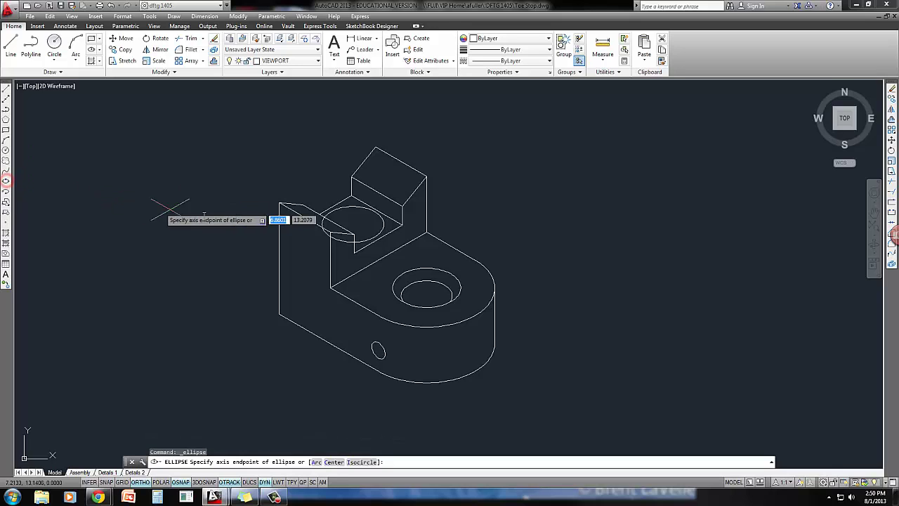
type("i")
key("Return")
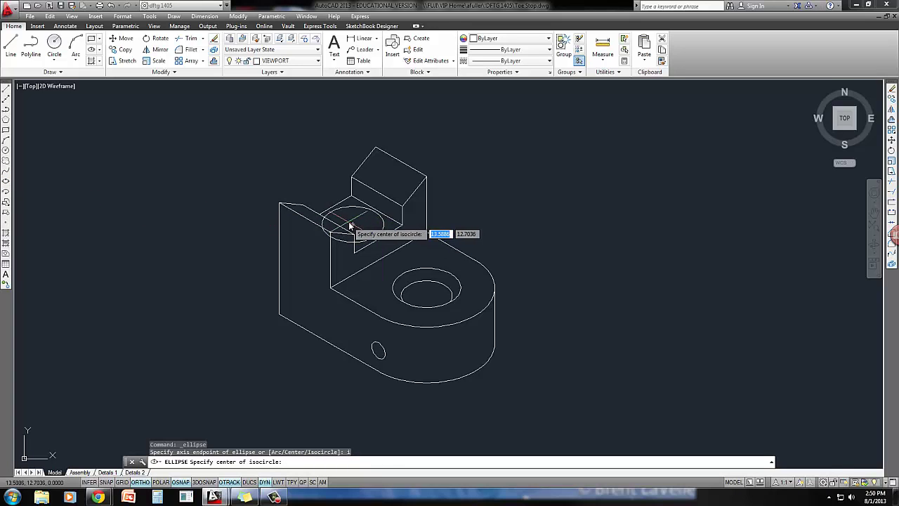
left_click(353, 227)
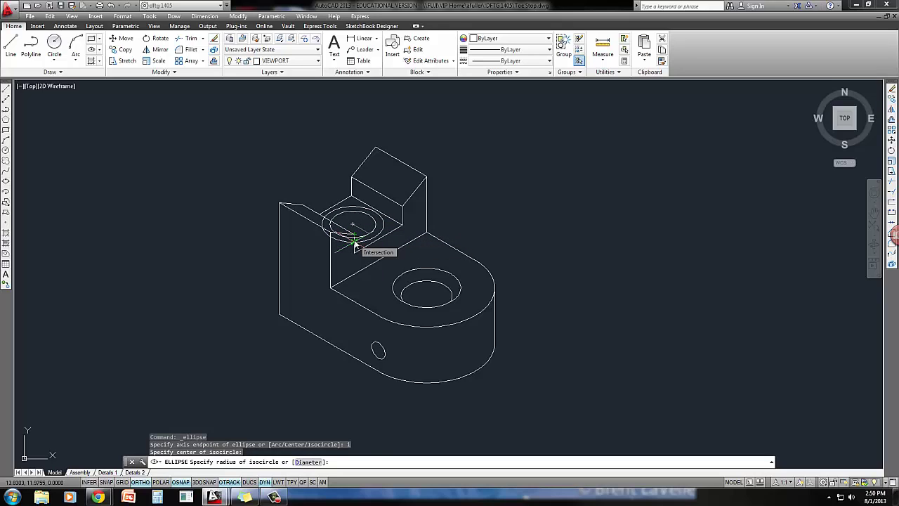
type("d")
key("Return")
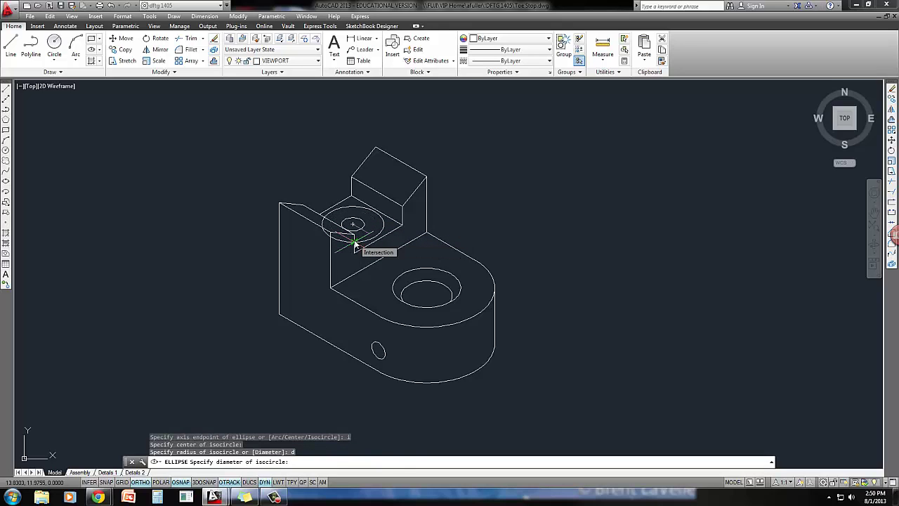
type("12")
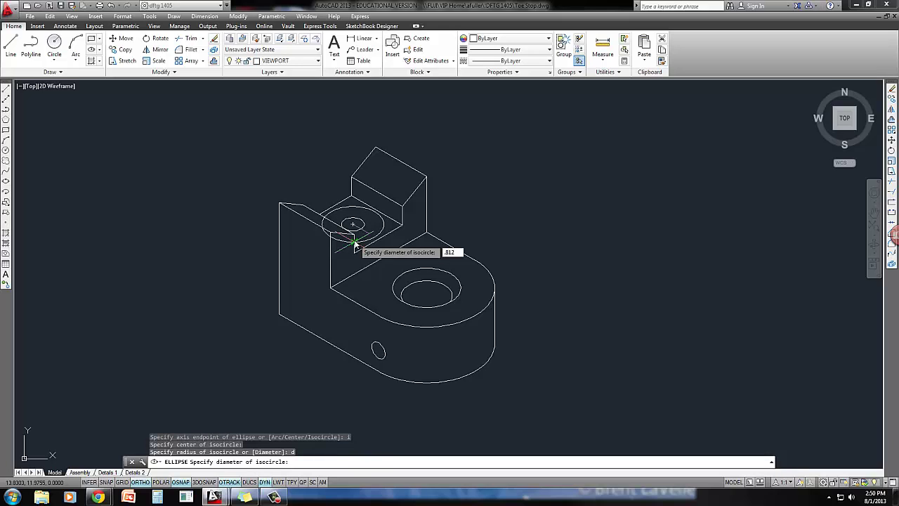
key("Return")
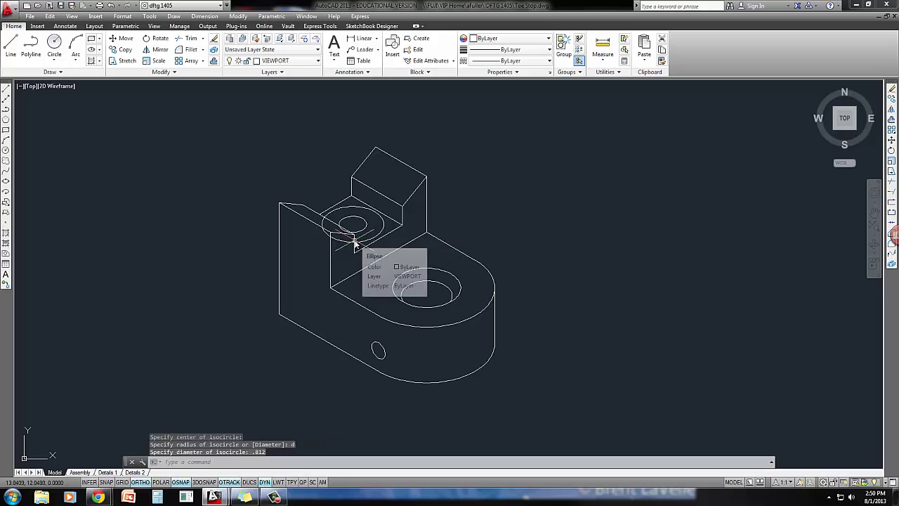
- Copy both isocircles on the slot floor .186 straight down from their common centre, using the right isoplane
scroll(352, 236, "up", 2)
scroll(352, 236, "up", 2)
middle_click_drag(349, 243, 351, 275)
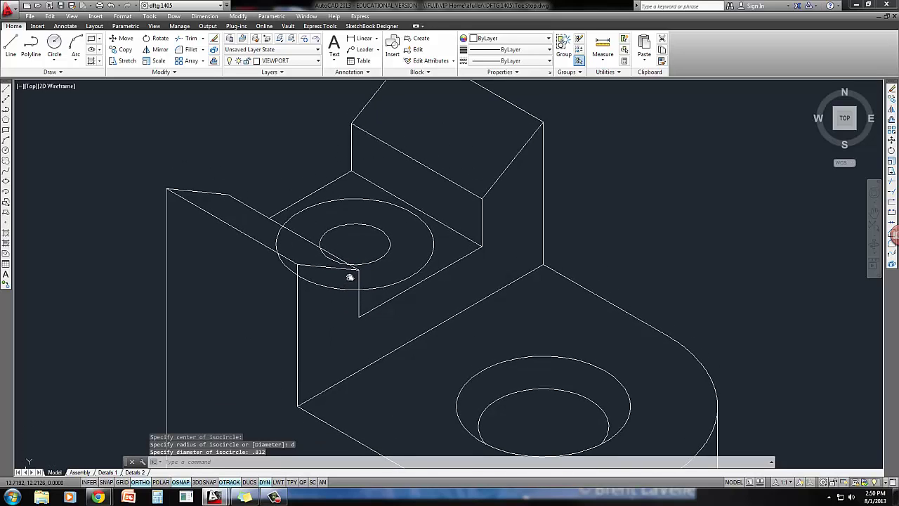
scroll(351, 275, "up", 1)
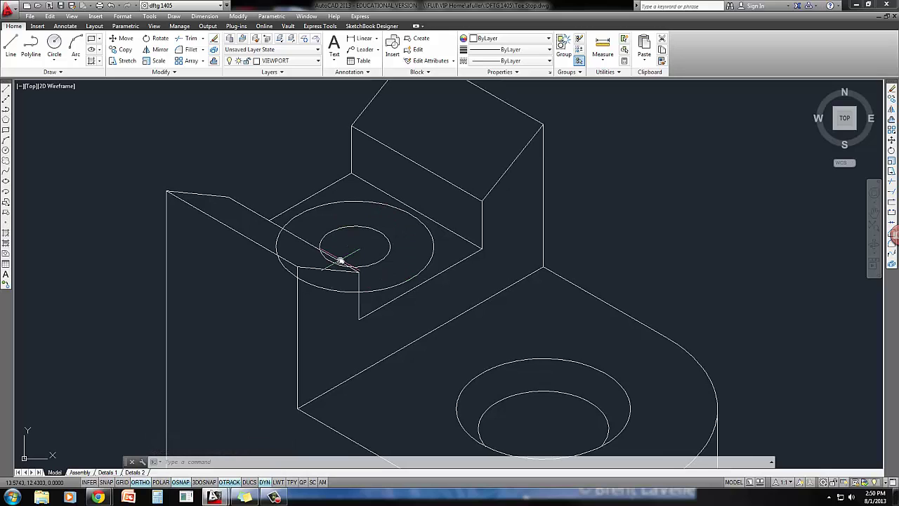
left_click(123, 38)
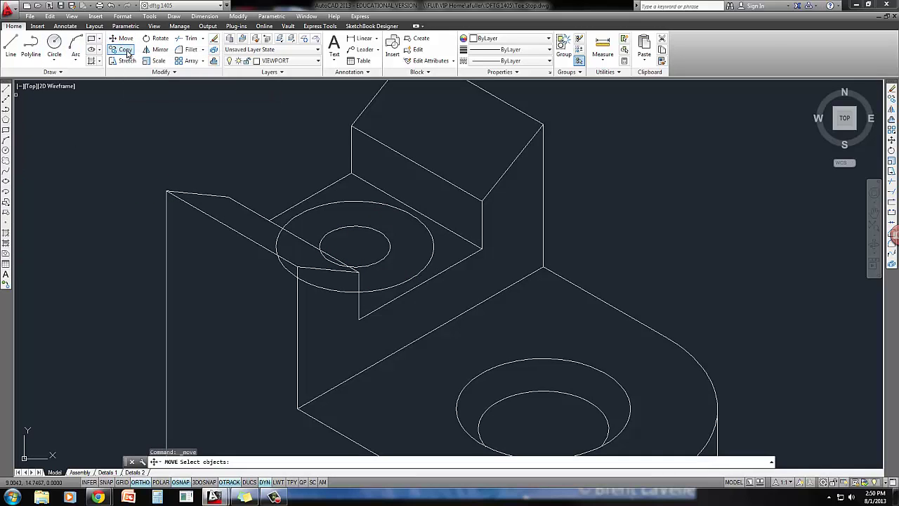
left_click(125, 50)
left_click(343, 225)
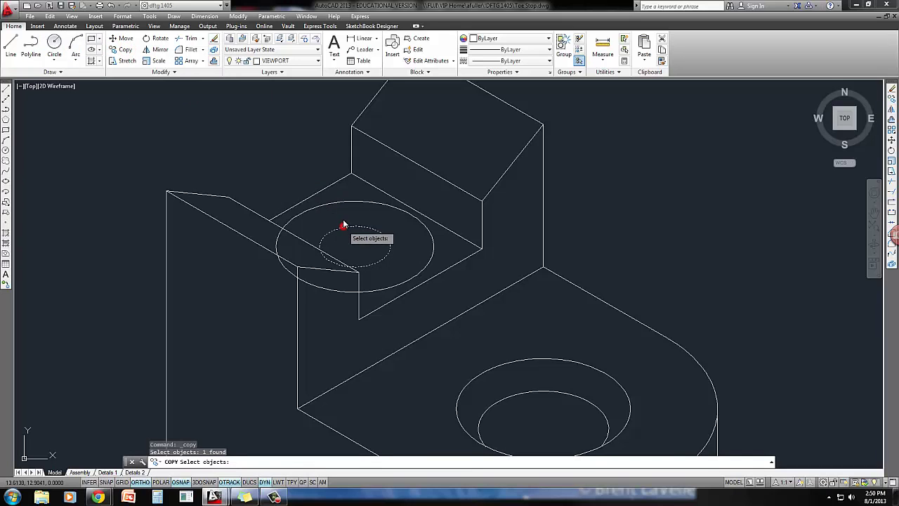
left_click(345, 202)
key("Return")
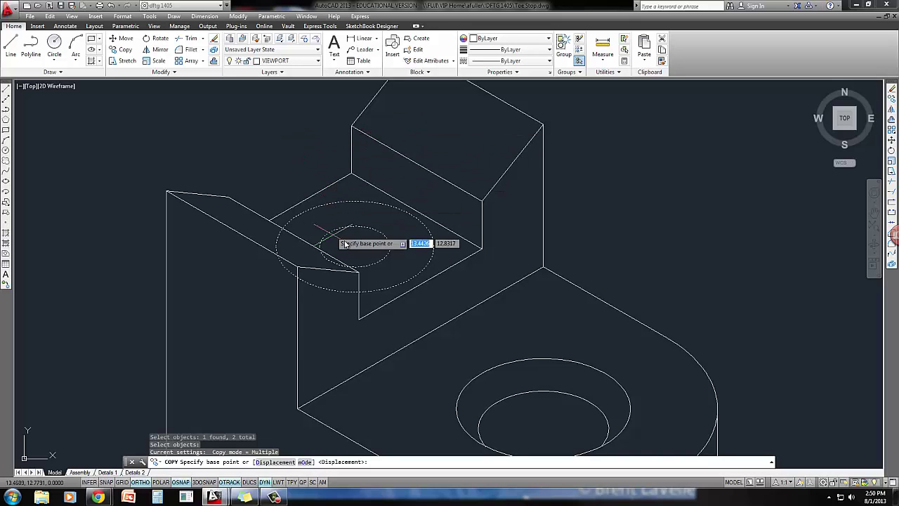
left_click(355, 246)
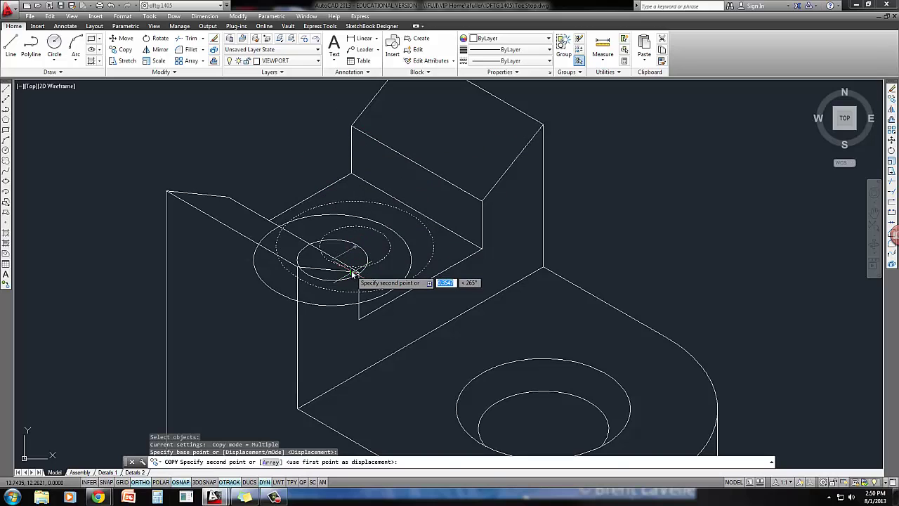
key("F5")
scroll(360, 309, "down", 2)
middle_click_drag(359, 321, 361, 191)
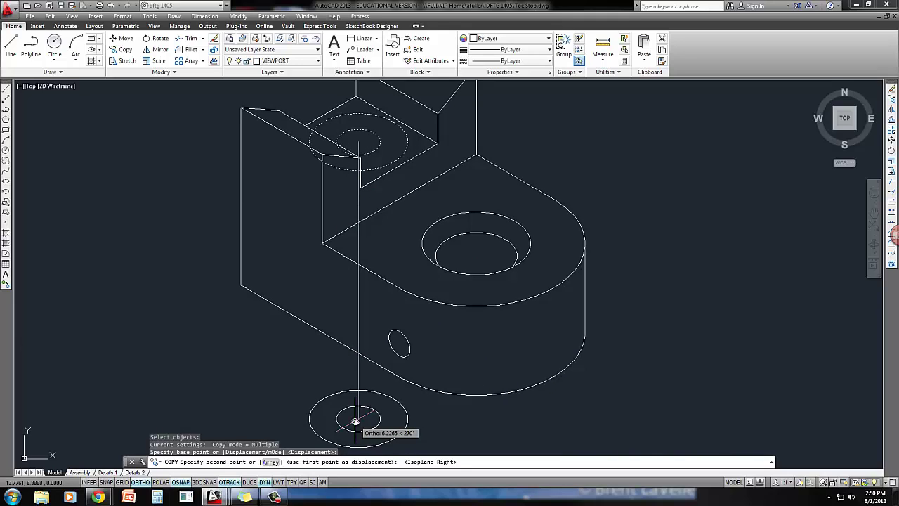
type("1")
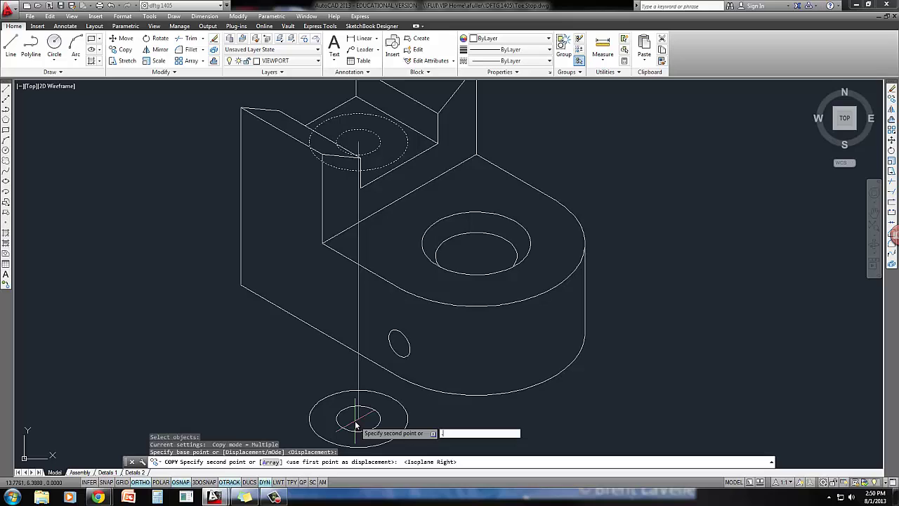
type("186")
key("Return")
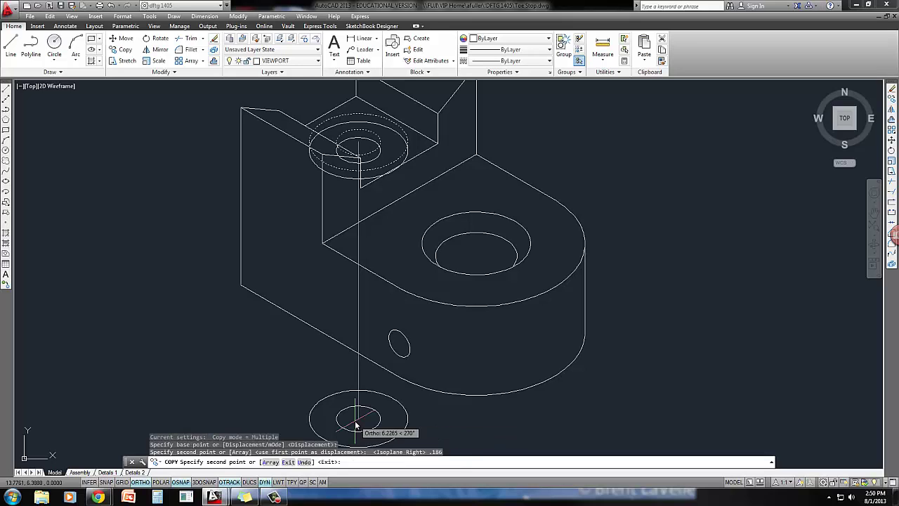
key("Return")
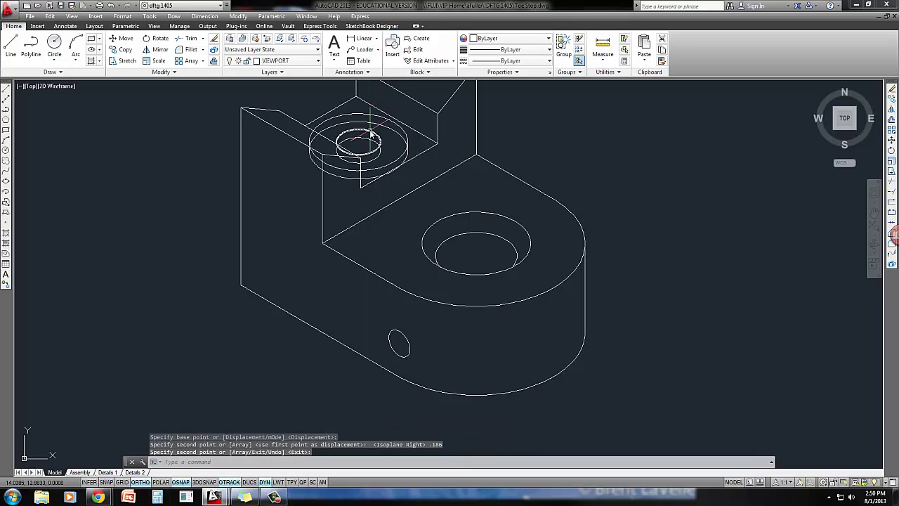
- Erase the upper small isocircle and trim the parts of the remaining slot-floor isocircles hidden by the front upright and the counterbore rim
left_click(370, 131)
key("Delete")
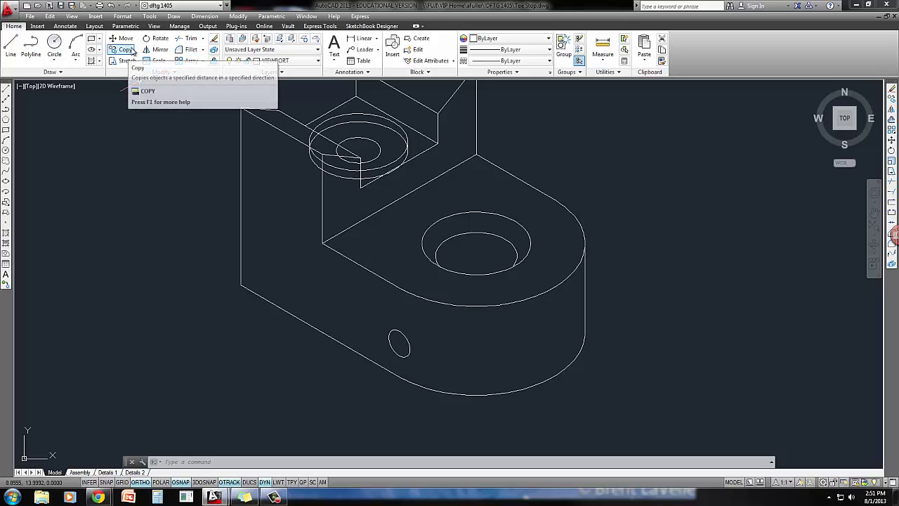
left_click(189, 38)
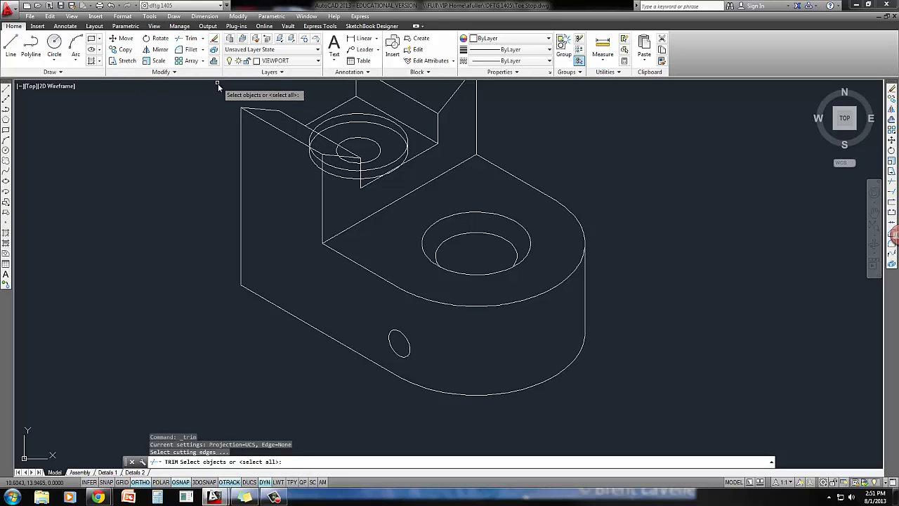
key("Return")
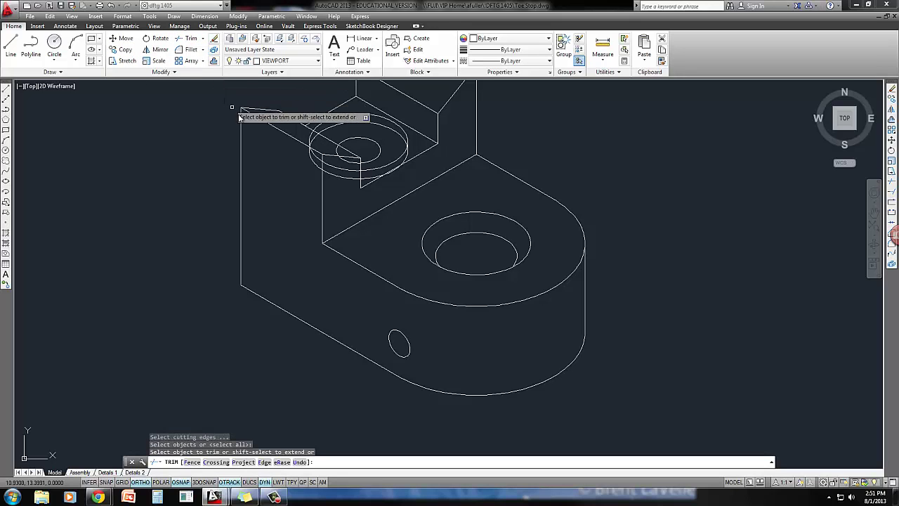
left_click(346, 169)
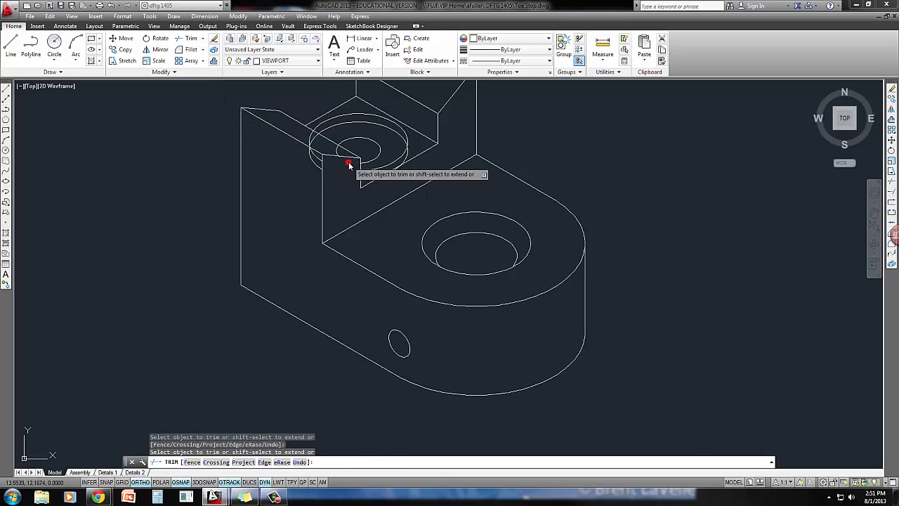
scroll(348, 164, "up", 2)
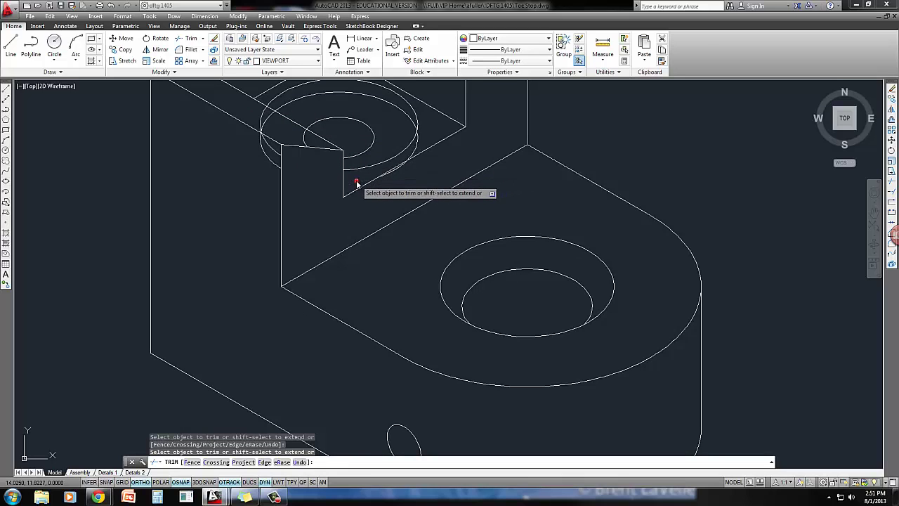
left_click(415, 149)
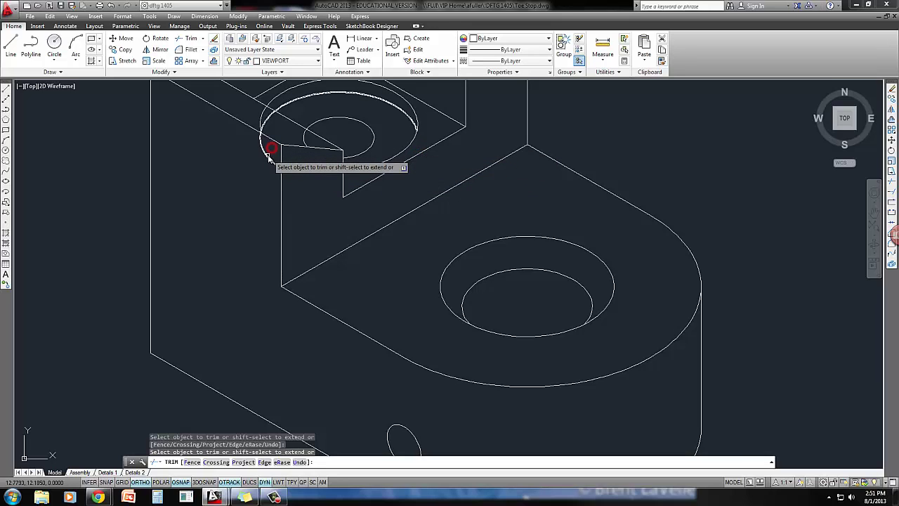
middle_click_drag(281, 139, 294, 163)
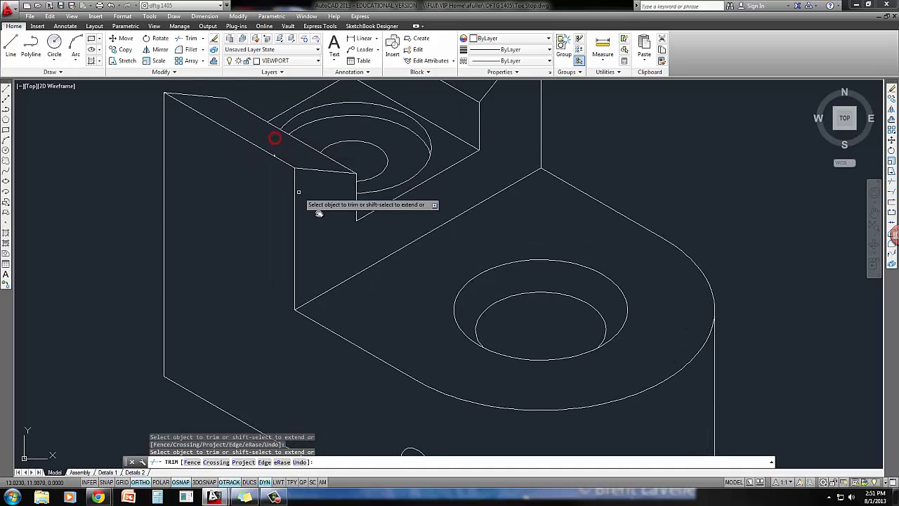
scroll(319, 212, "down", 3)
key("Return")
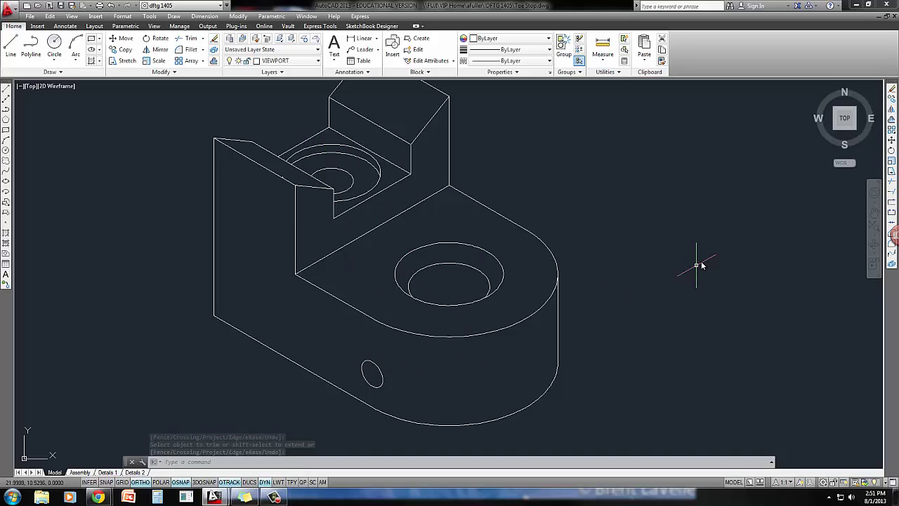
middle_click_drag(575, 255, 610, 274)
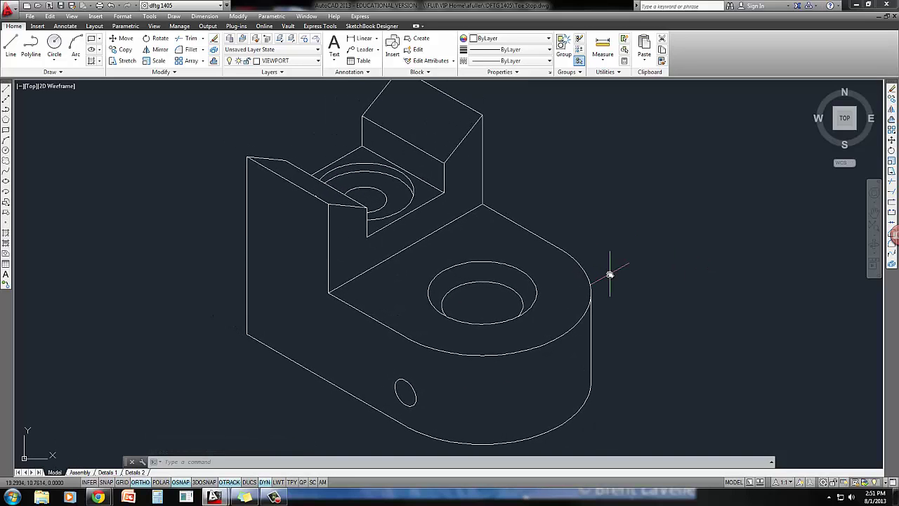